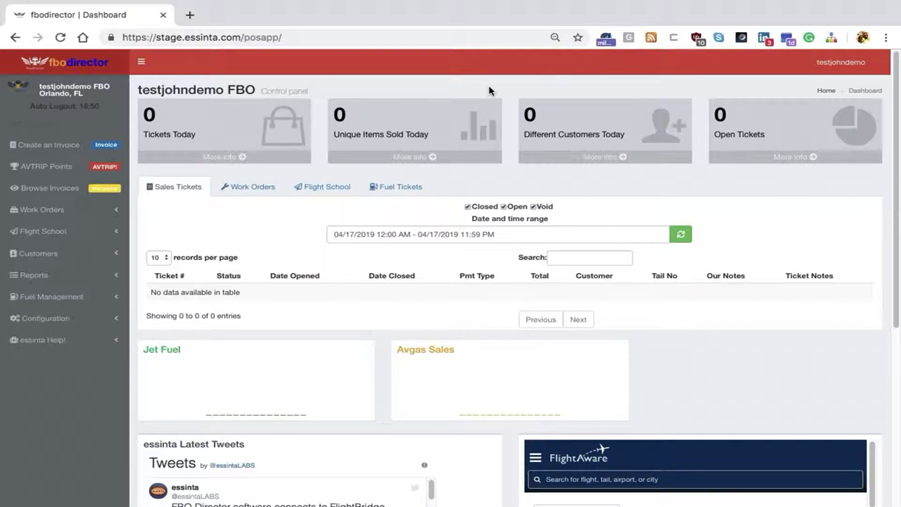
Open Customers > Manage Customers to show the list holding only Valued Customer
click(65, 255)
click(57, 274)
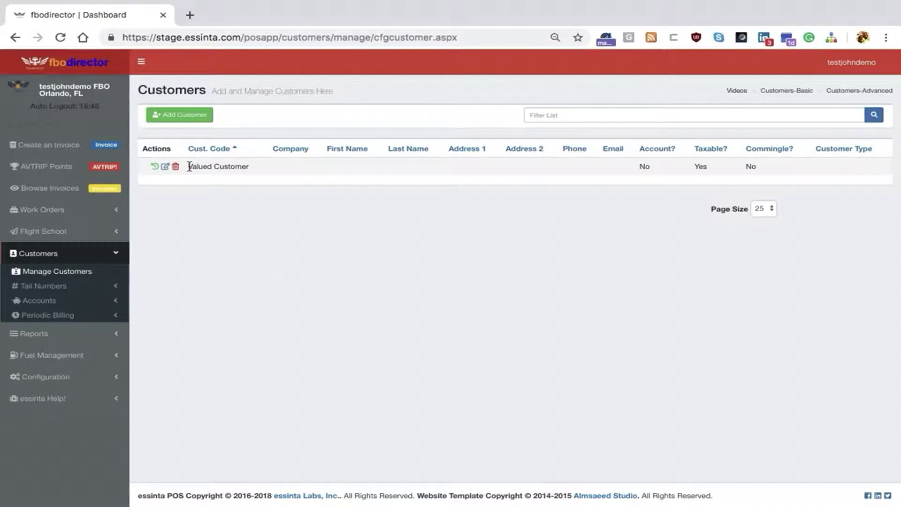
drag(190, 167, 261, 167)
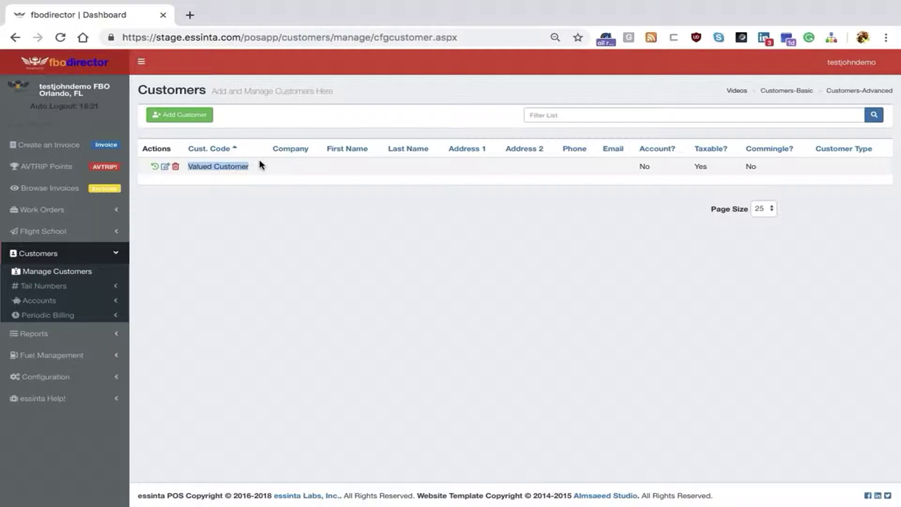
click(265, 187)
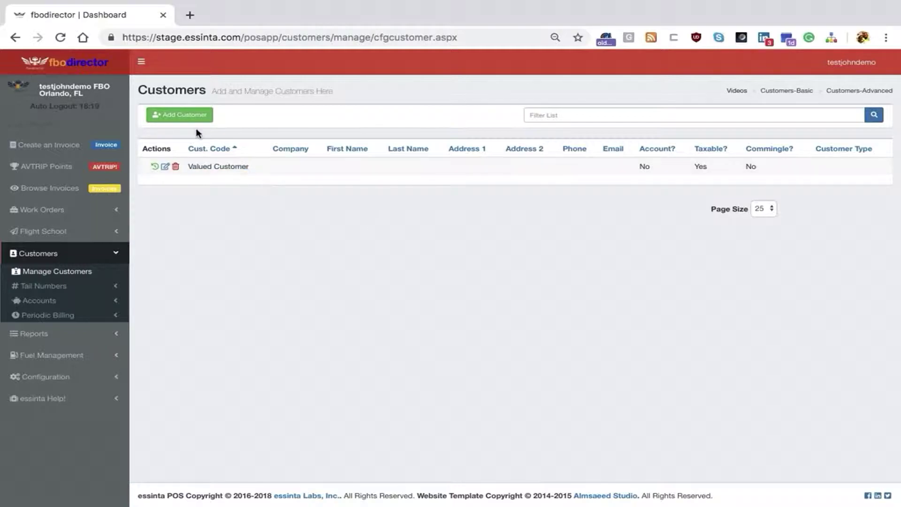
Add a new customer with the code 'Essinta Labs'
click(196, 117)
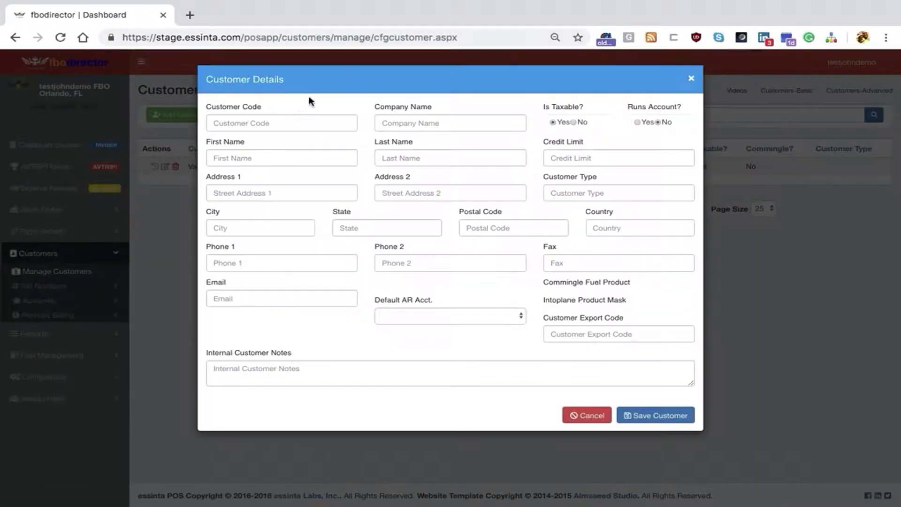
click(278, 123)
text(Essinta)
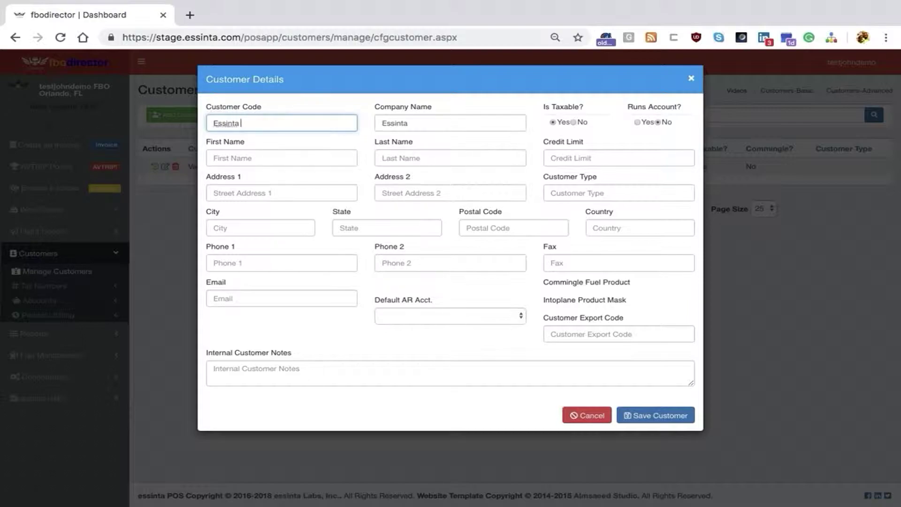
text( Labs)
Enter the contact's first and last name, correcting a typo in the last name
key(Tab)
key(Tab)
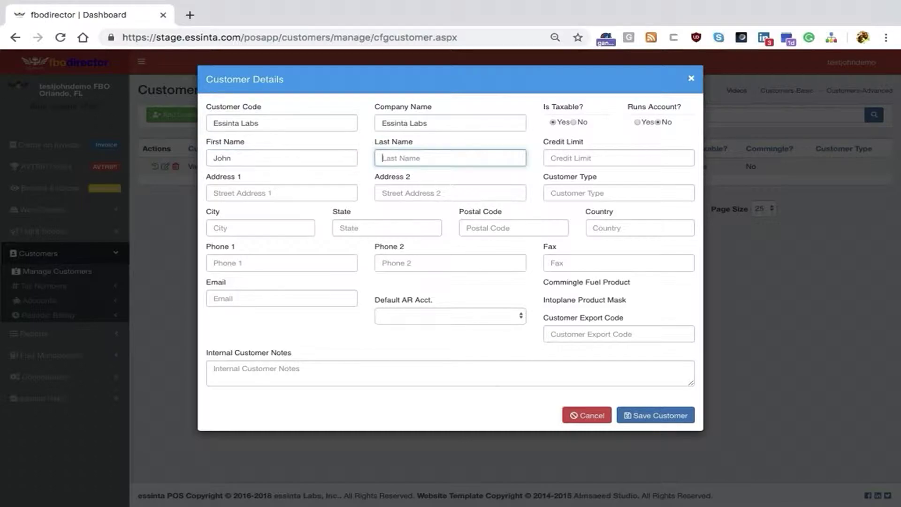
key(Tab)
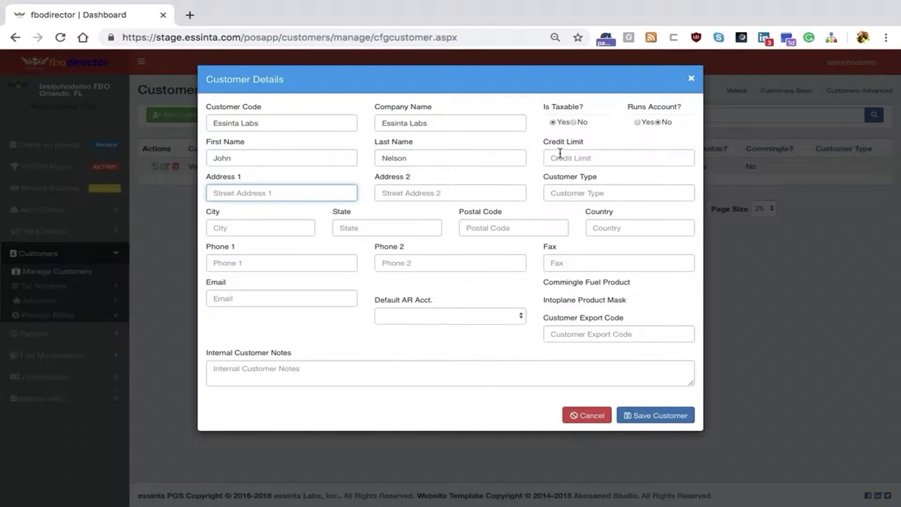
click(561, 156)
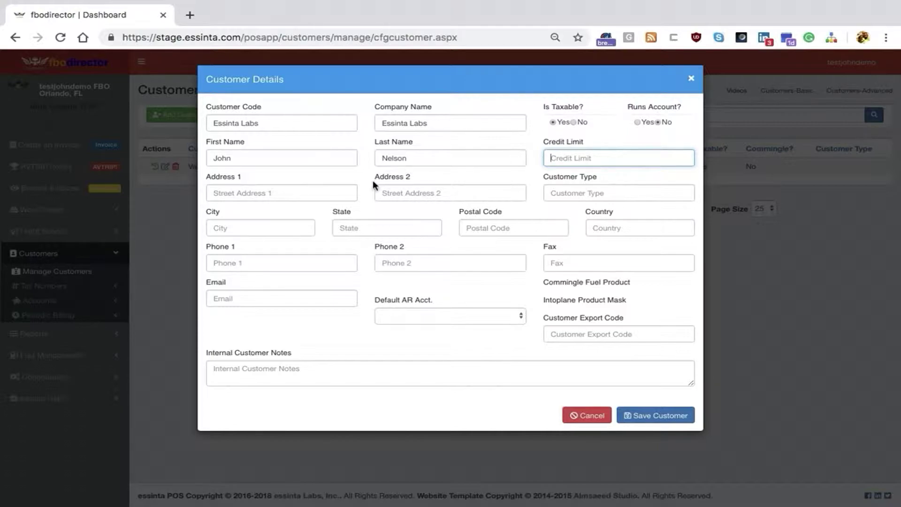
Fill in Essinta Labs' PO box mailing address, city and company e-mail address
click(283, 193)
key(Tab)
click(263, 227)
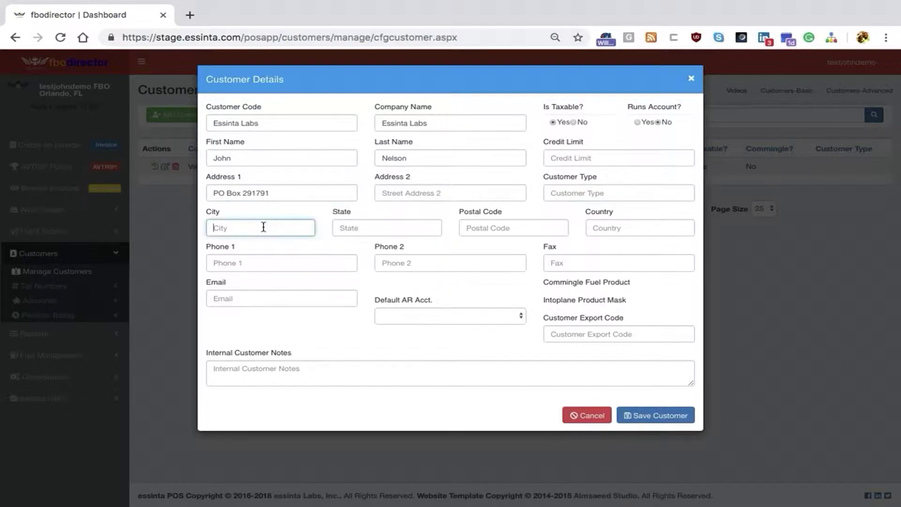
text(Port)
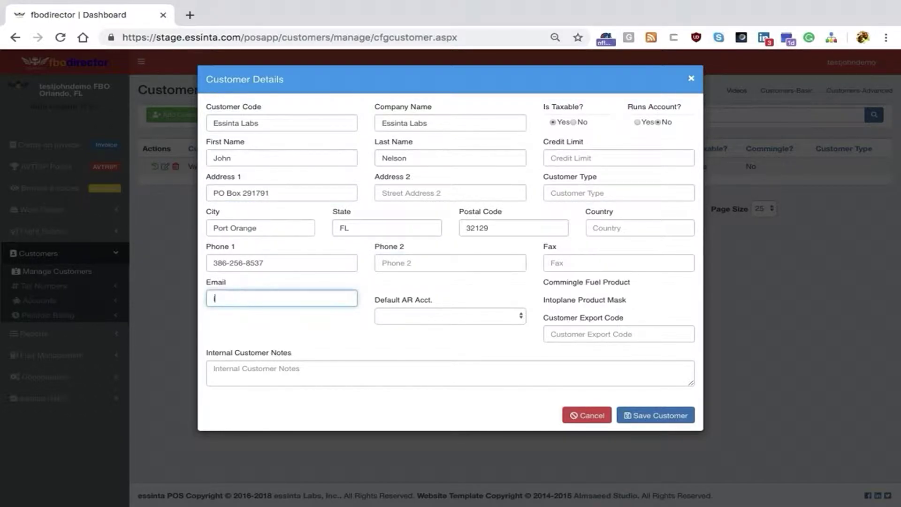
key(Tab)
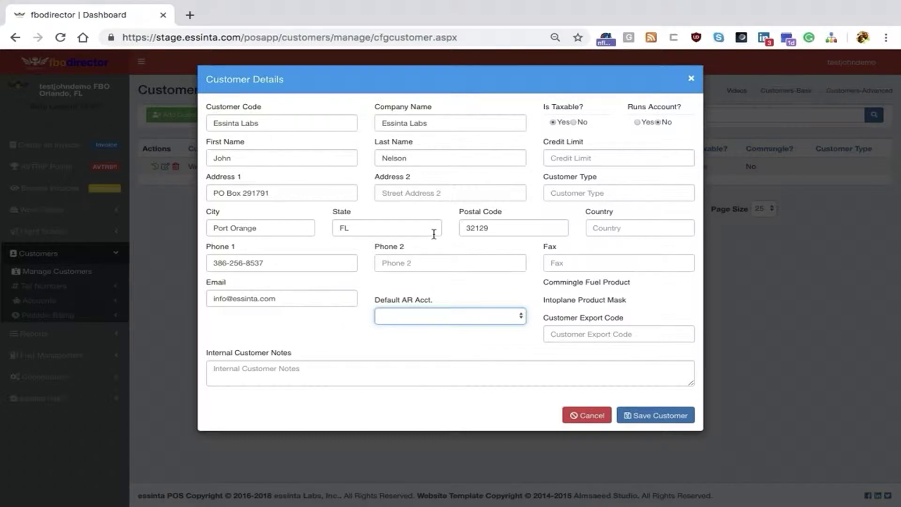
Set Customer Type to base;CAA and leave the Default AR Acct. dropdown blank
click(566, 197)
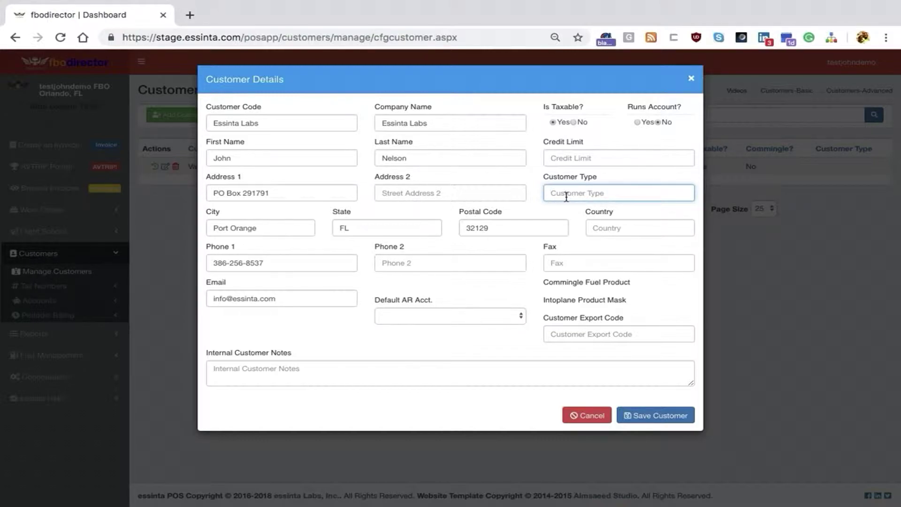
text(base;)
text(CAA)
click(615, 280)
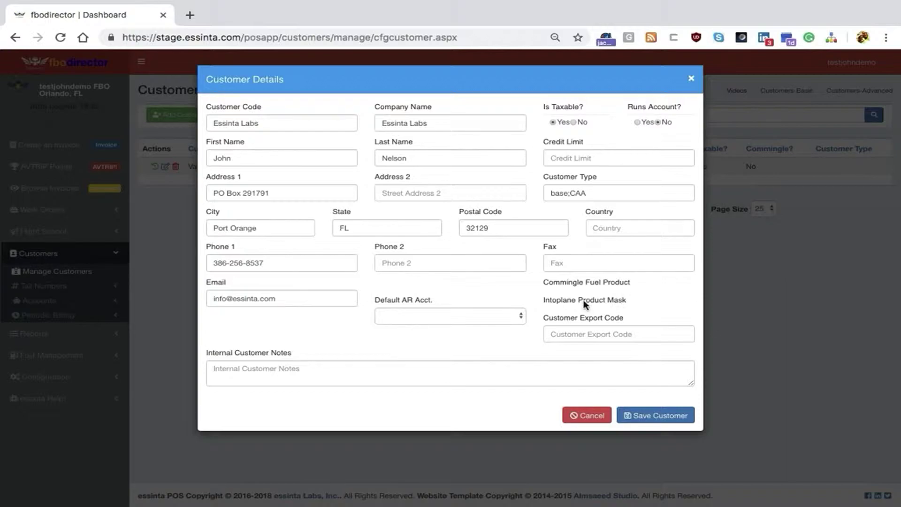
click(434, 315)
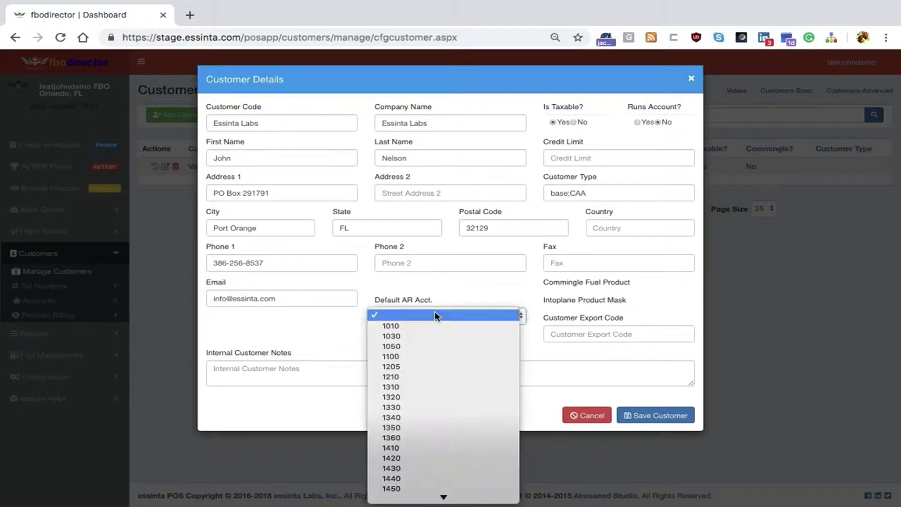
click(451, 289)
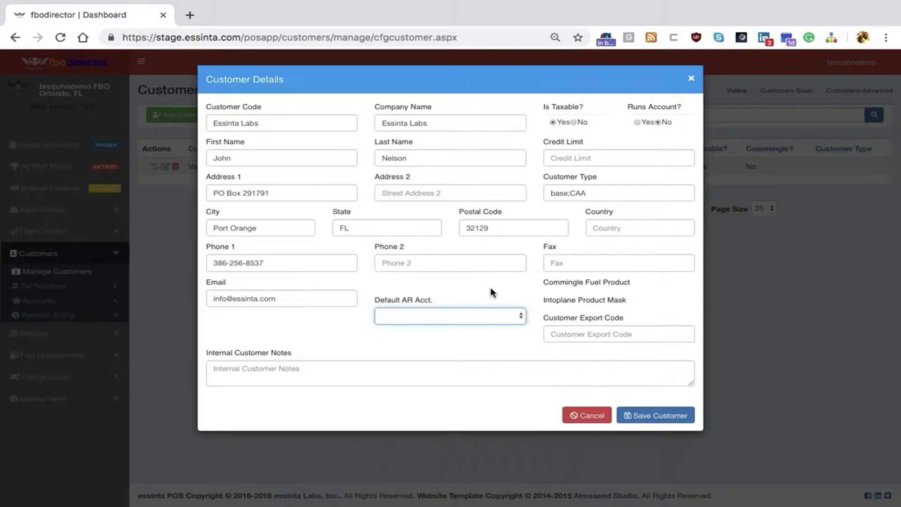
click(627, 334)
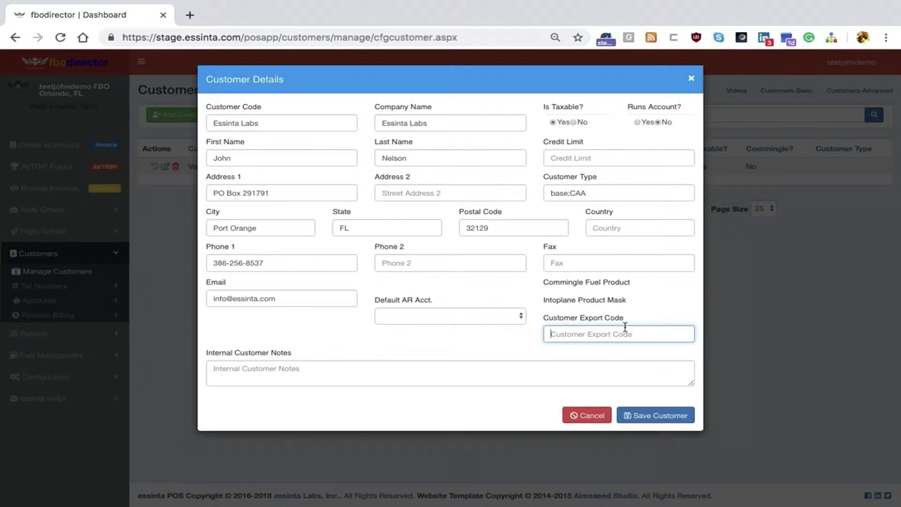
click(433, 373)
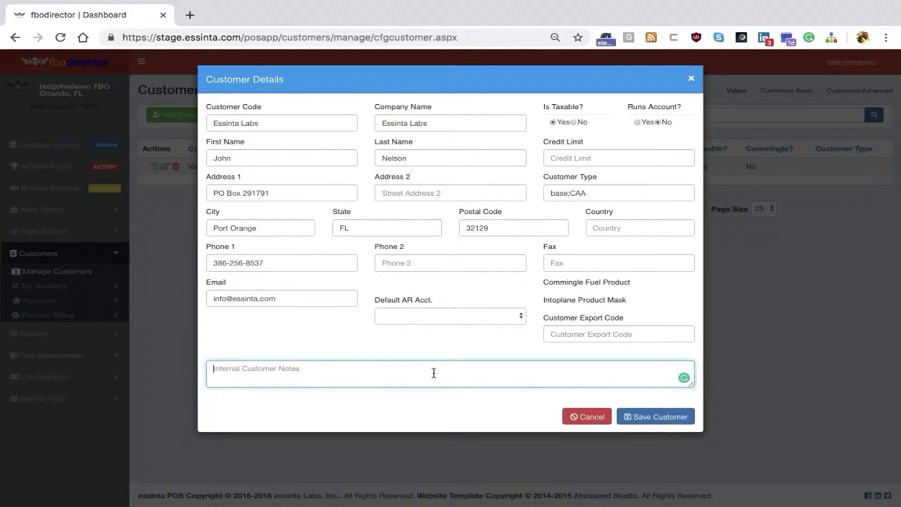
Add an internal note that it shows to the CSR but not on invoices, then save
text(These are n)
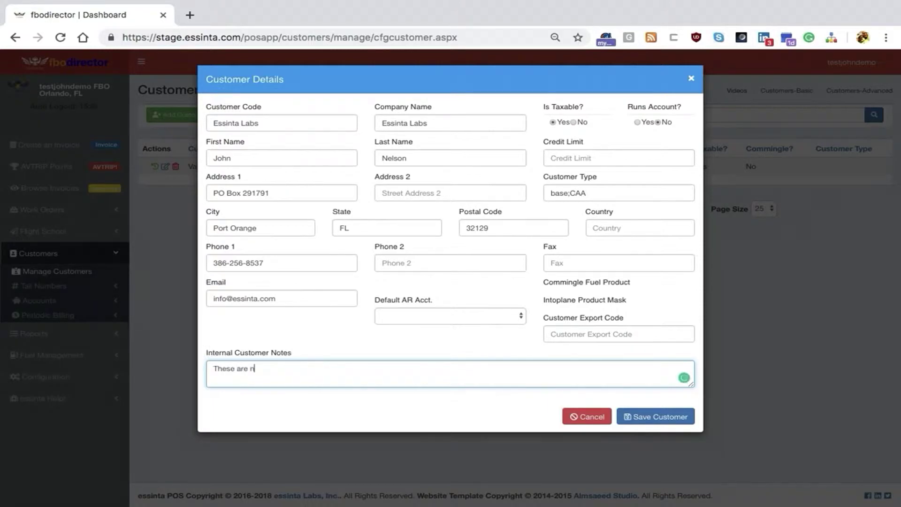
text(otes that show to the CSR -- but are not)
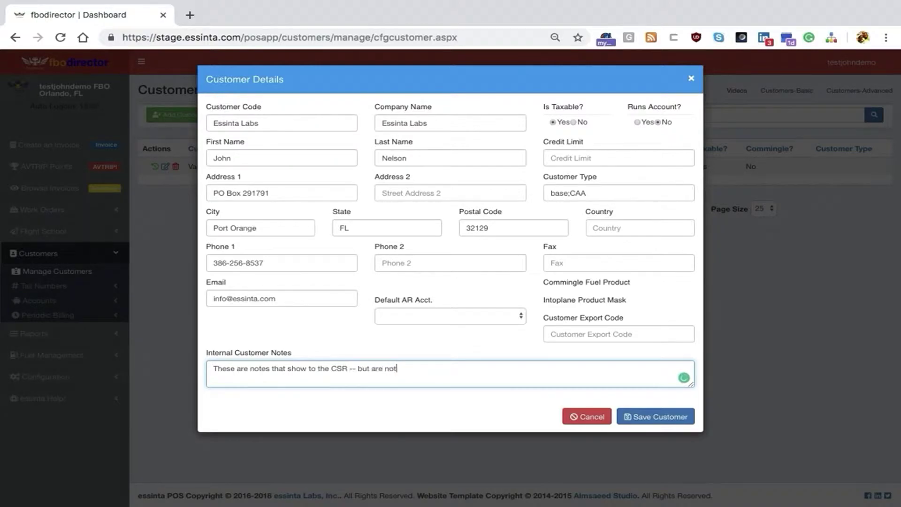
text( visible on the invoice or to the customer.)
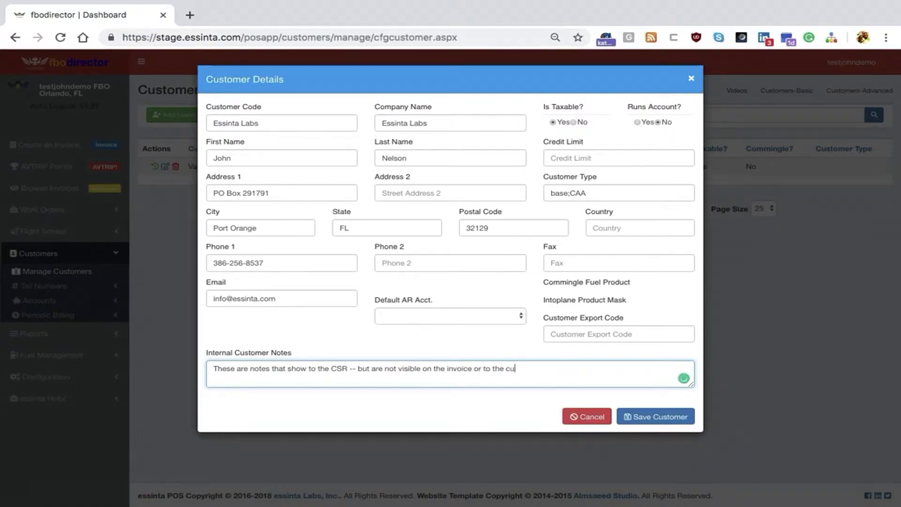
click(675, 417)
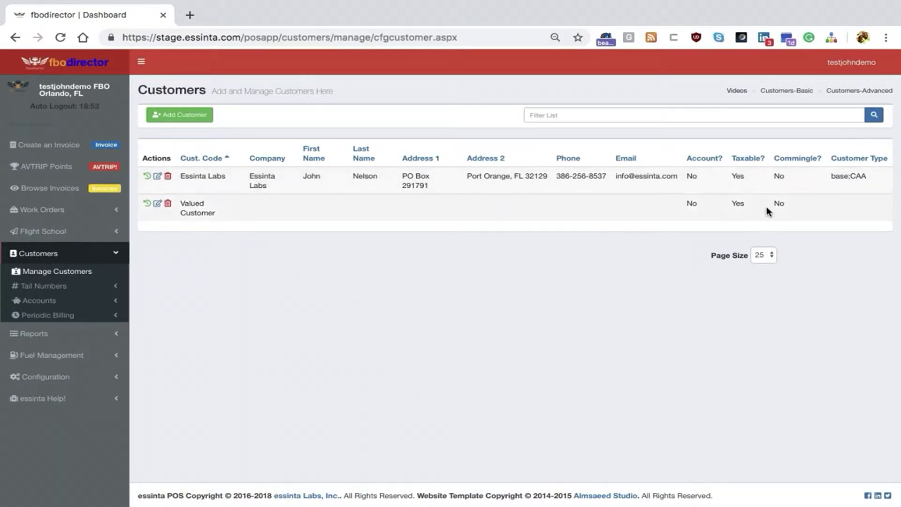
click(158, 178)
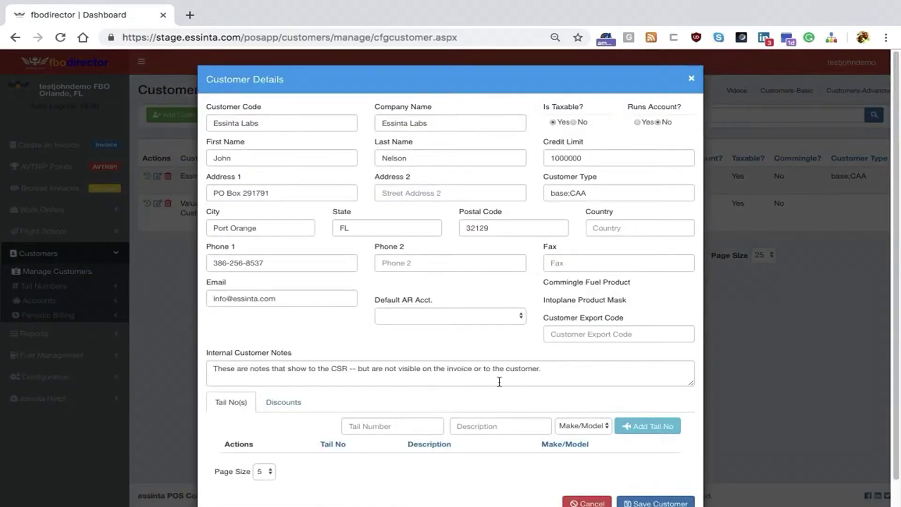
double_click(449, 86)
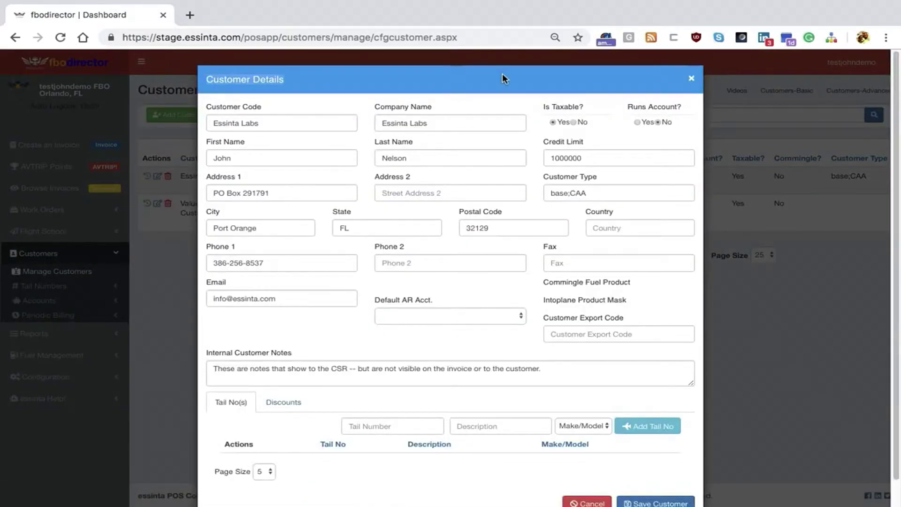
scroll(618, 111, down, 1)
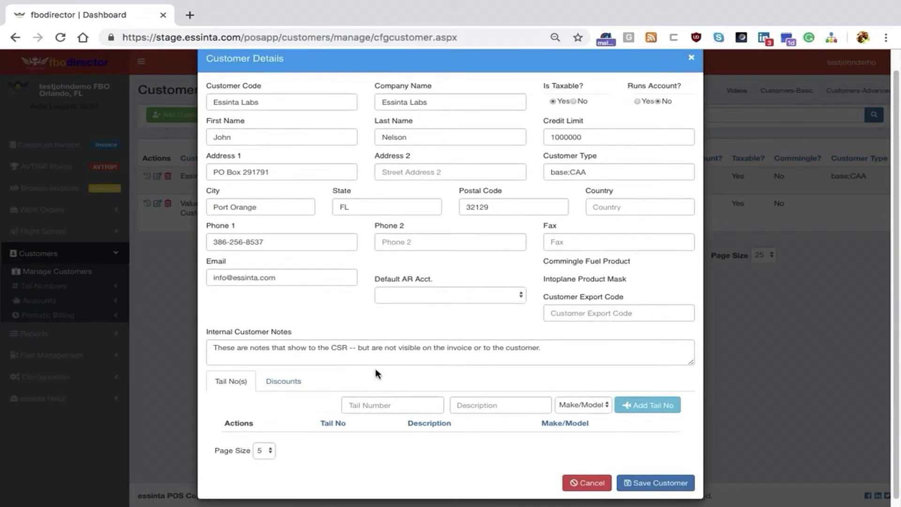
click(379, 407)
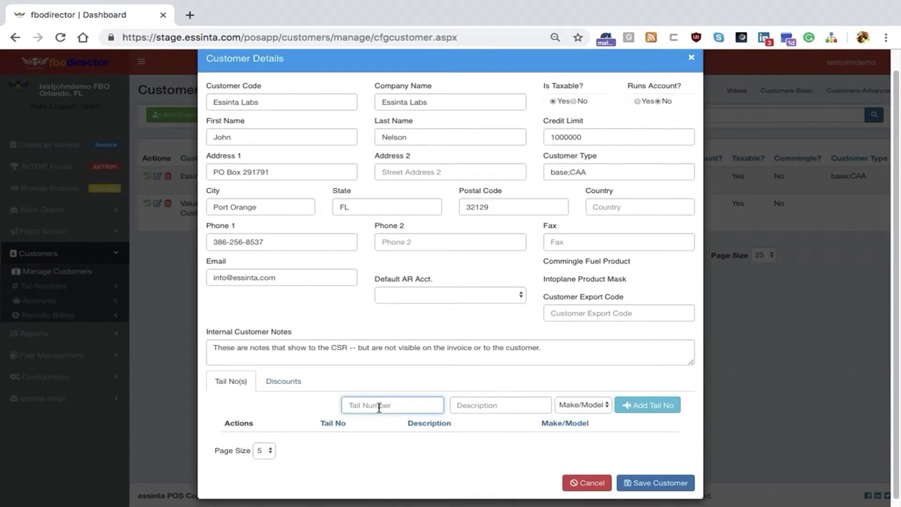
text(N325CA)
click(604, 408)
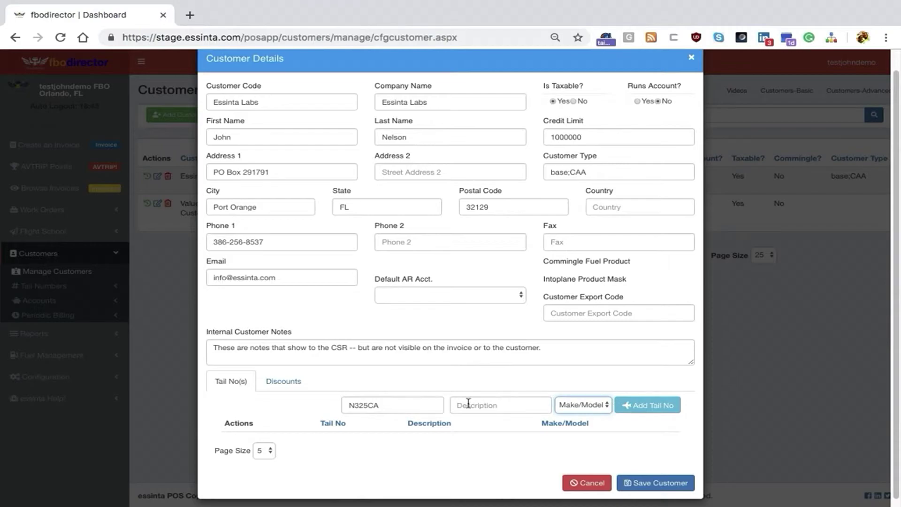
click(658, 410)
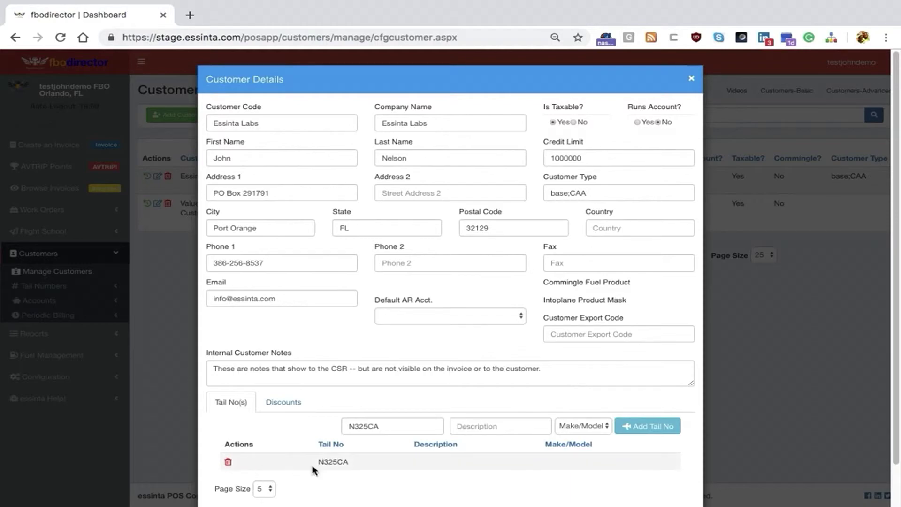
drag(370, 464, 275, 460)
drag(396, 426, 318, 428)
text(N5660G)
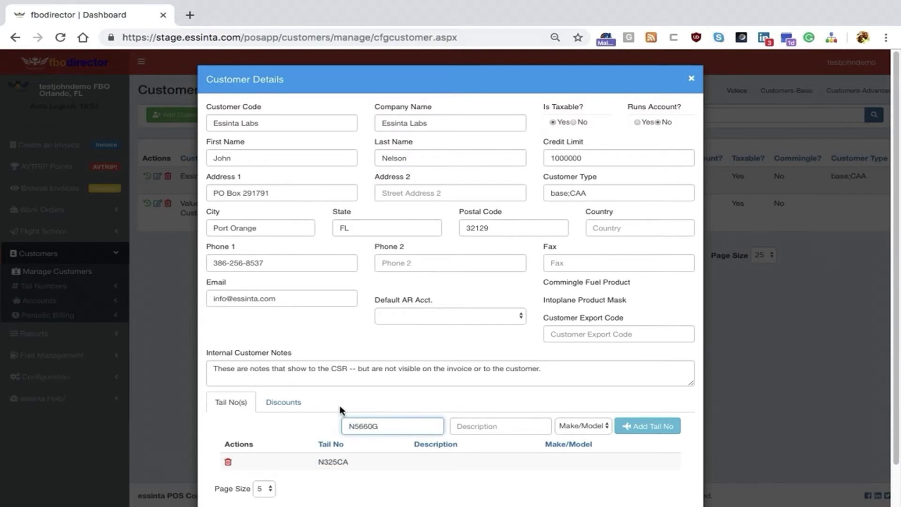
click(646, 429)
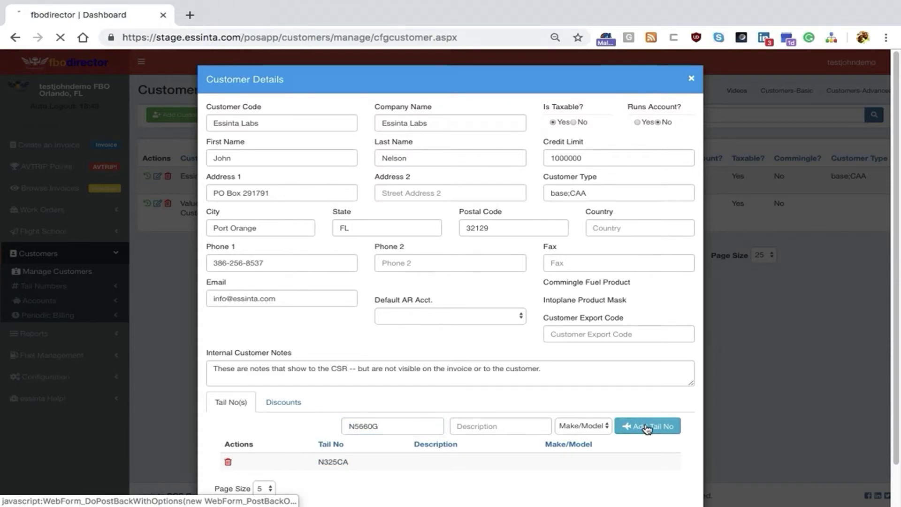
Review the Discounts section, then save Essinta Labs with both tail numbers
click(285, 403)
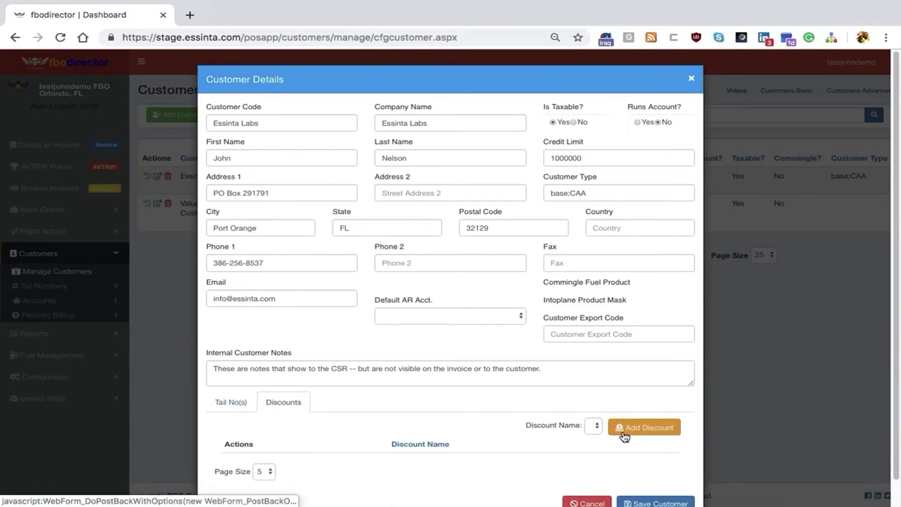
click(240, 402)
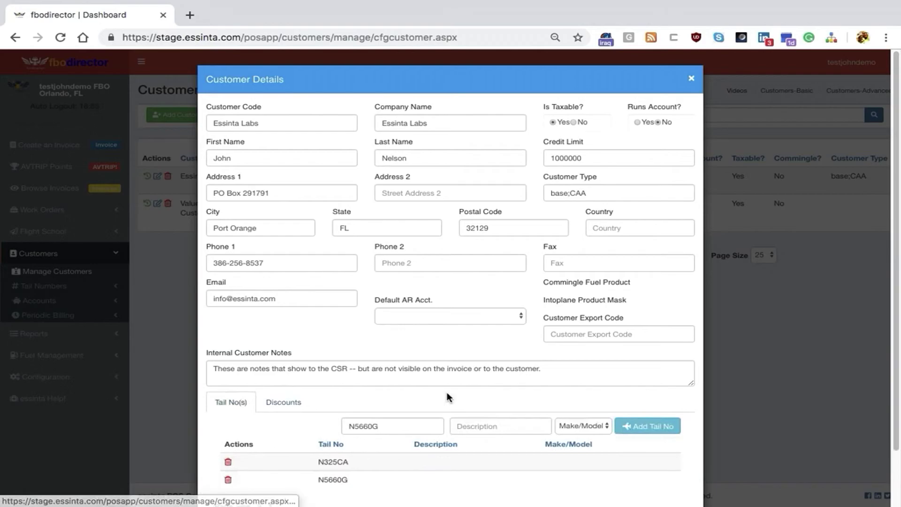
scroll(657, 258, down, 3)
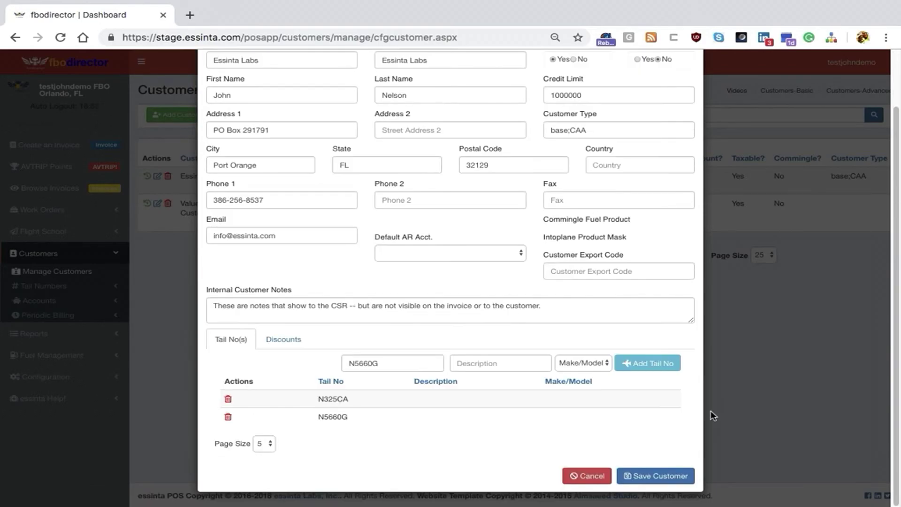
click(654, 478)
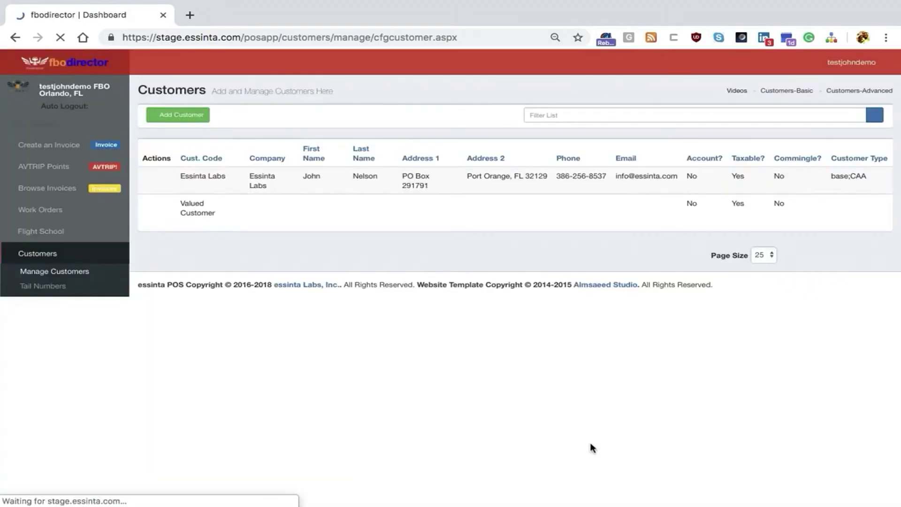